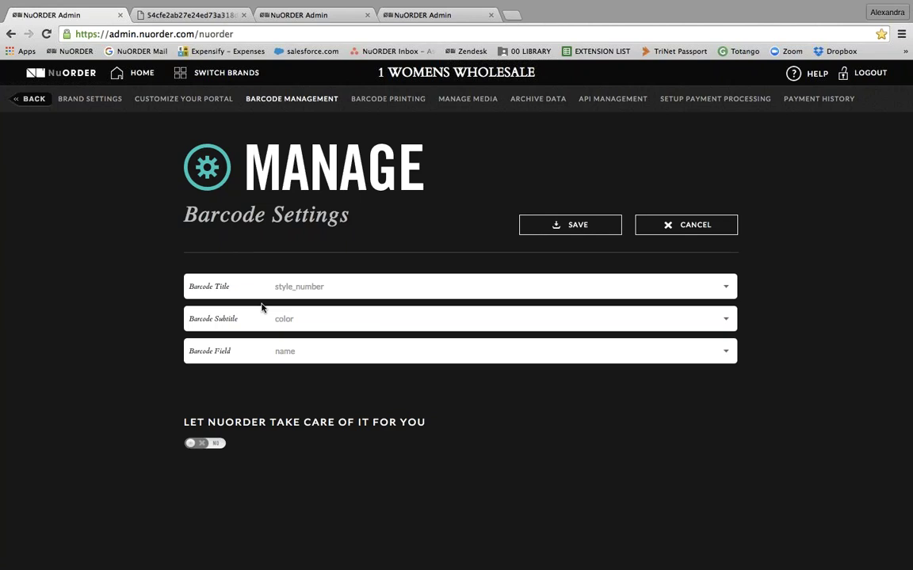
# - Examine the field options for the barcode title and compare the barcode settings with the sample label PDF
pyautogui.click(279, 293)
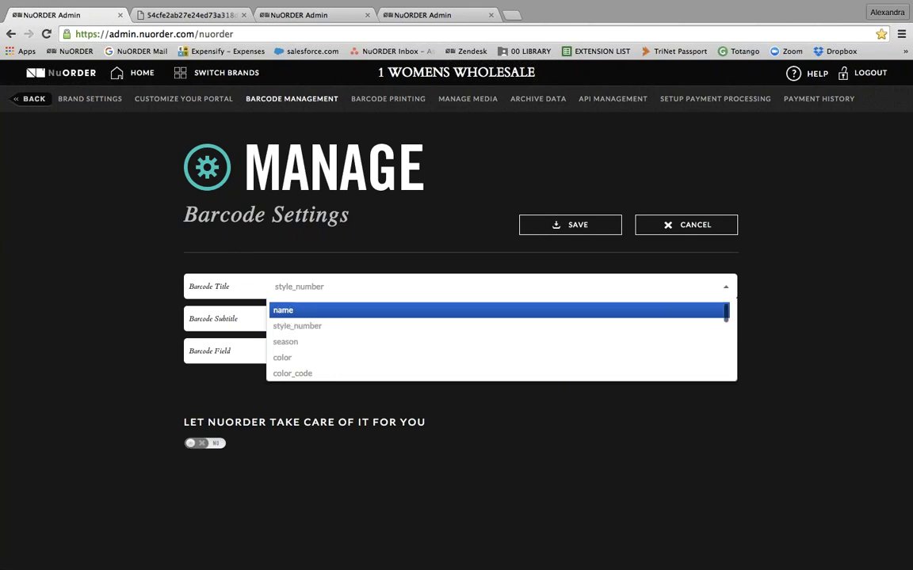
pyautogui.click(321, 251)
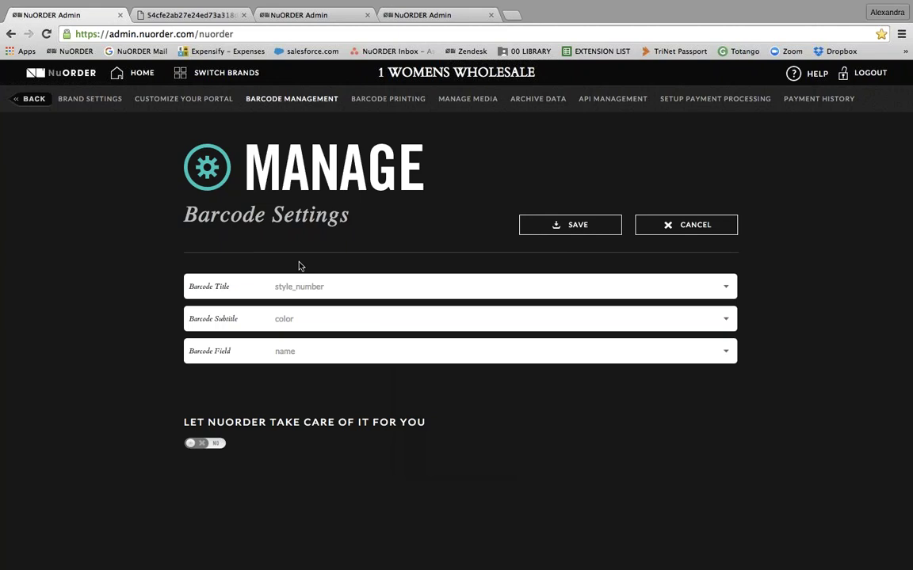
pyautogui.click(199, 16)
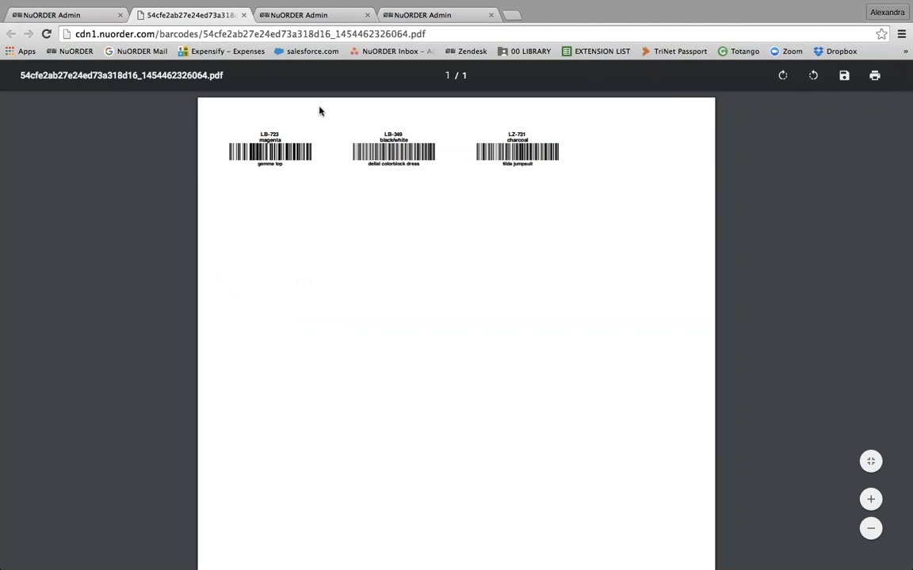
pyautogui.click(79, 17)
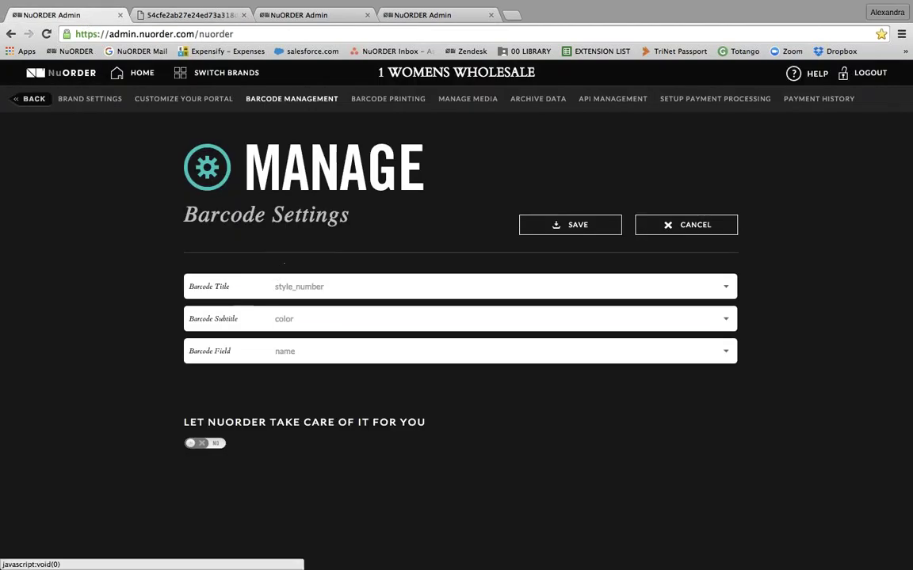
pyautogui.click(184, 15)
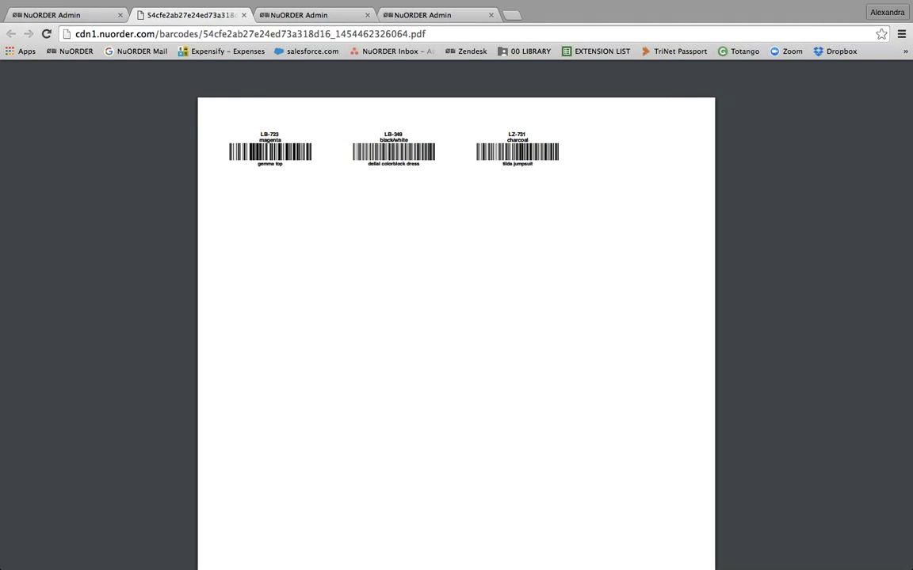
# - Open the barcode printing page and examine the Availability options in the product filters
pyautogui.click(302, 15)
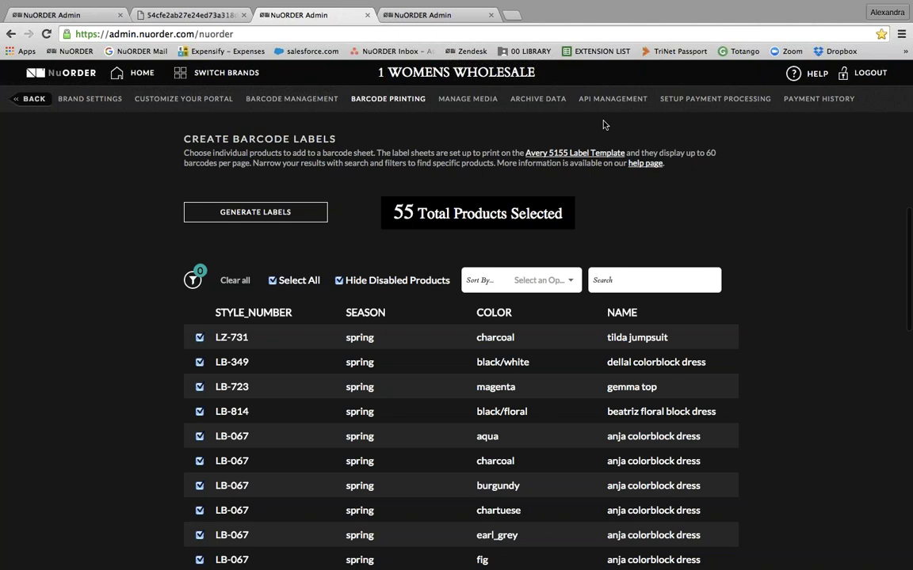
pyautogui.scroll(-2, 603, 124)
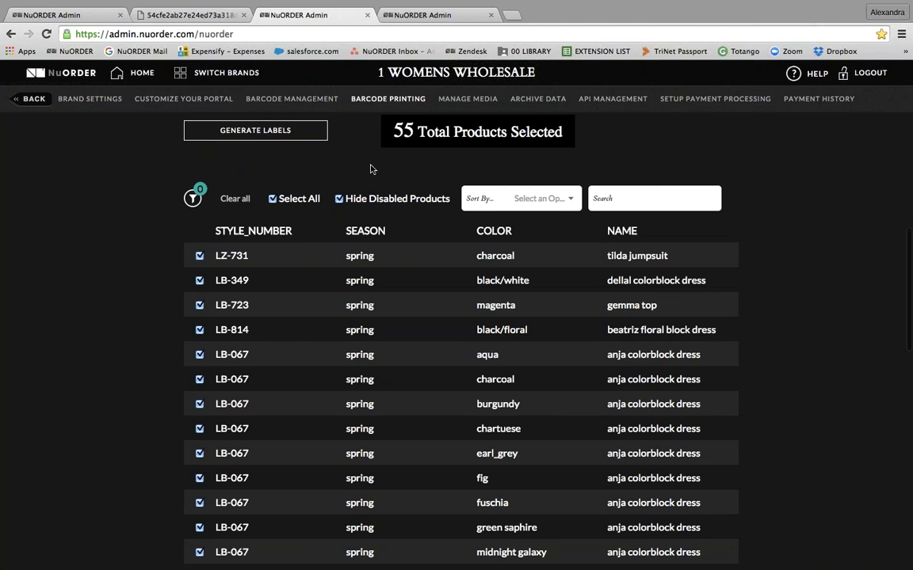
pyautogui.click(194, 199)
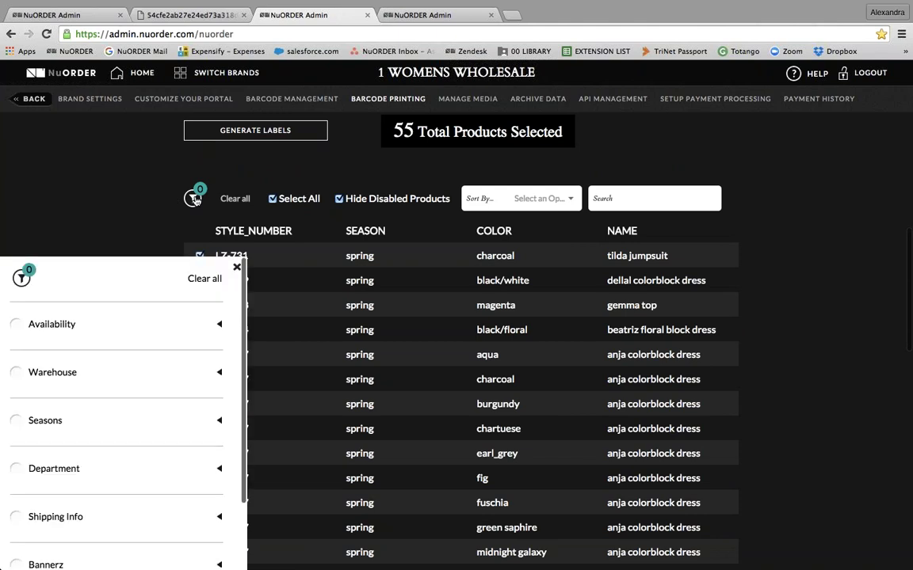
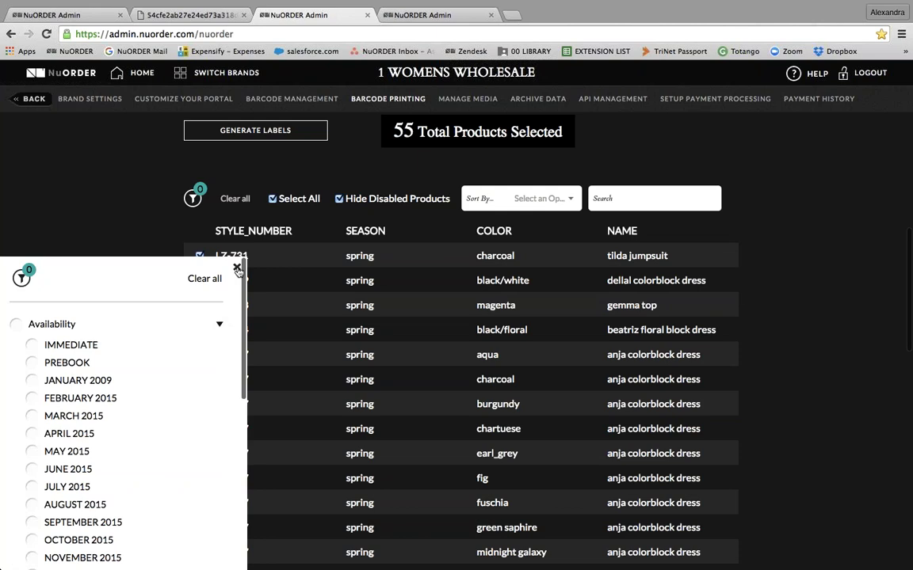
pyautogui.click(237, 269)
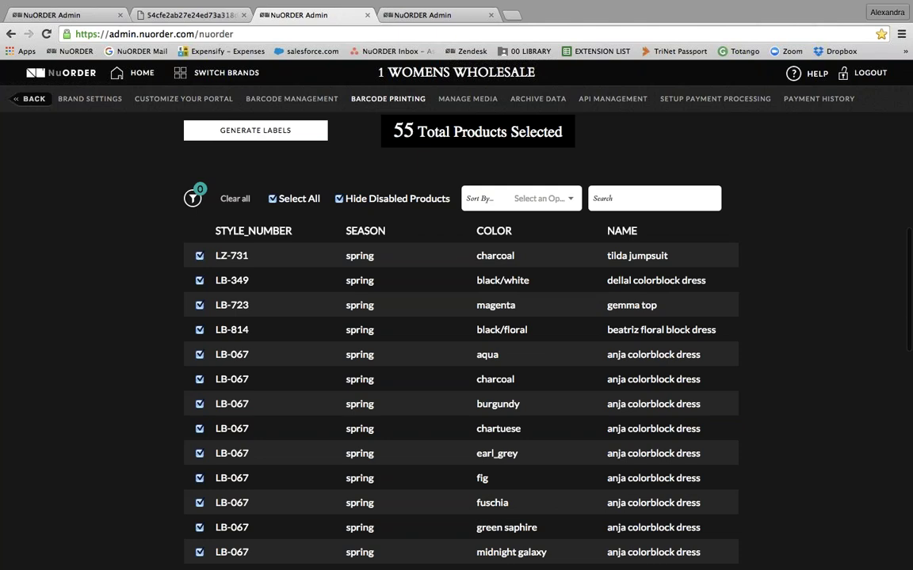
# - Generate barcode labels for all selected products and dismiss the resulting message
pyautogui.scroll(-4, 275, 135)
pyautogui.scroll(-9, 274, 135)
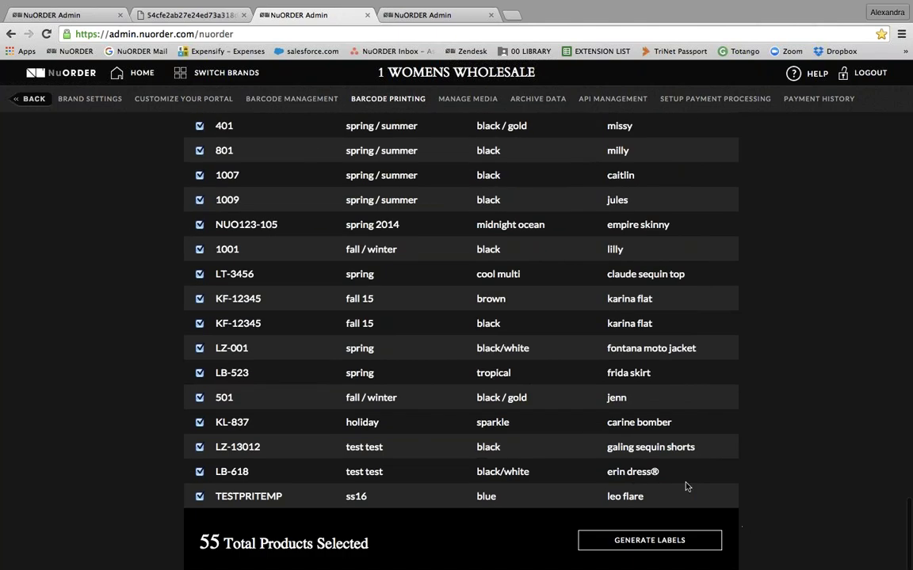
pyautogui.click(685, 541)
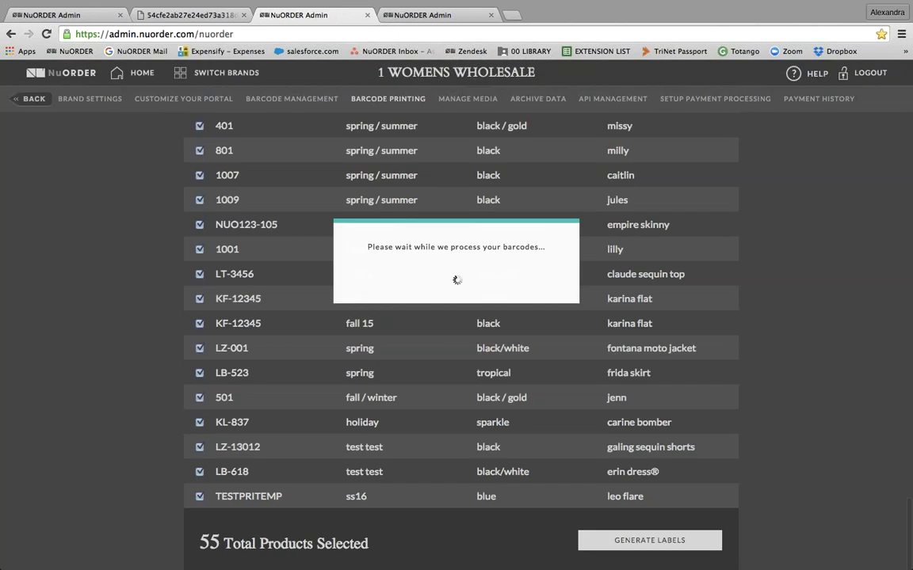
pyautogui.click(460, 293)
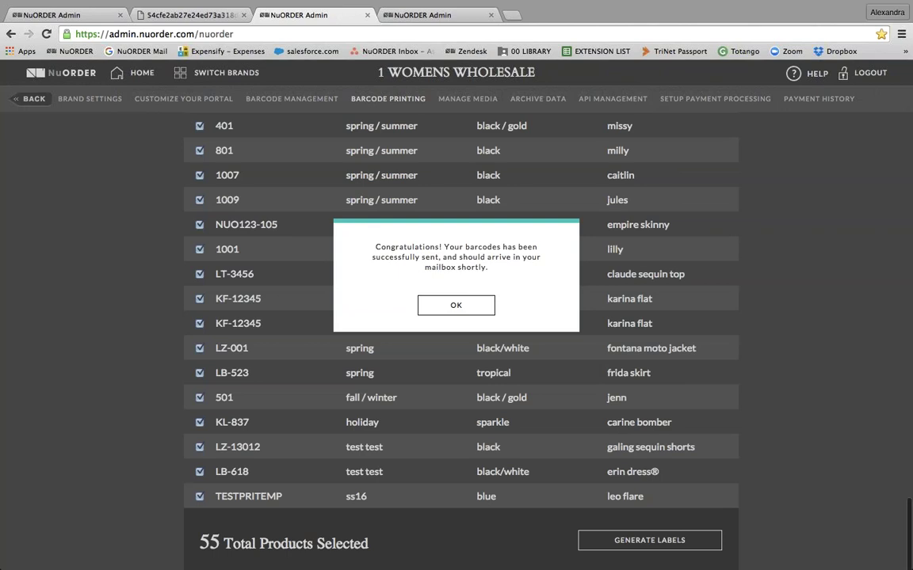
pyautogui.click(464, 311)
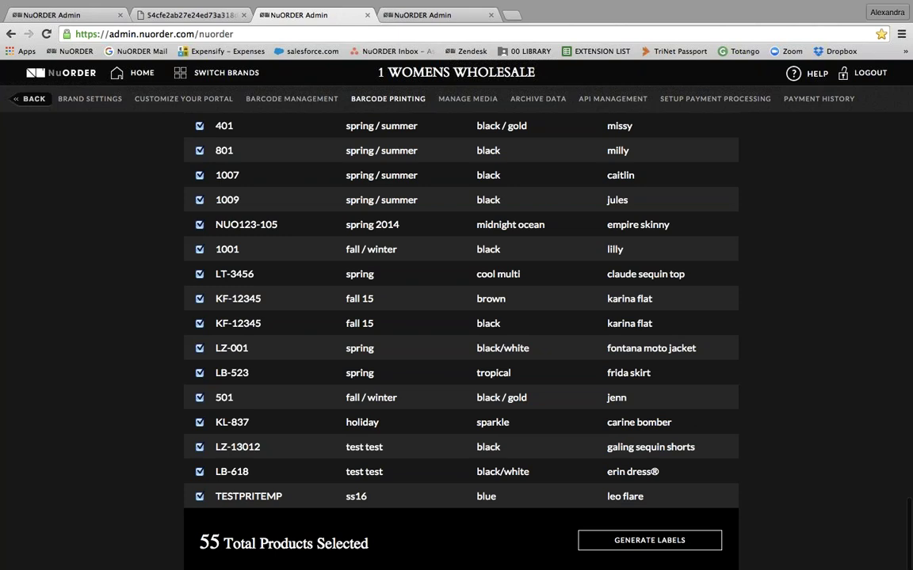
# - Generate the Holiday 2015 linesheet with barcodes using the 16 Products - Landscape template
pyautogui.scroll(7, 461, 340)
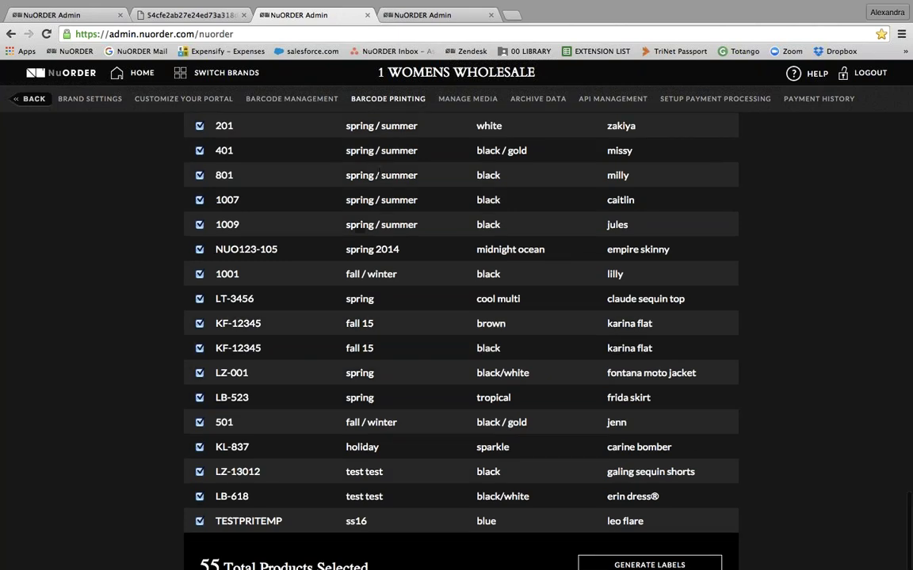
pyautogui.scroll(12, 367, 174)
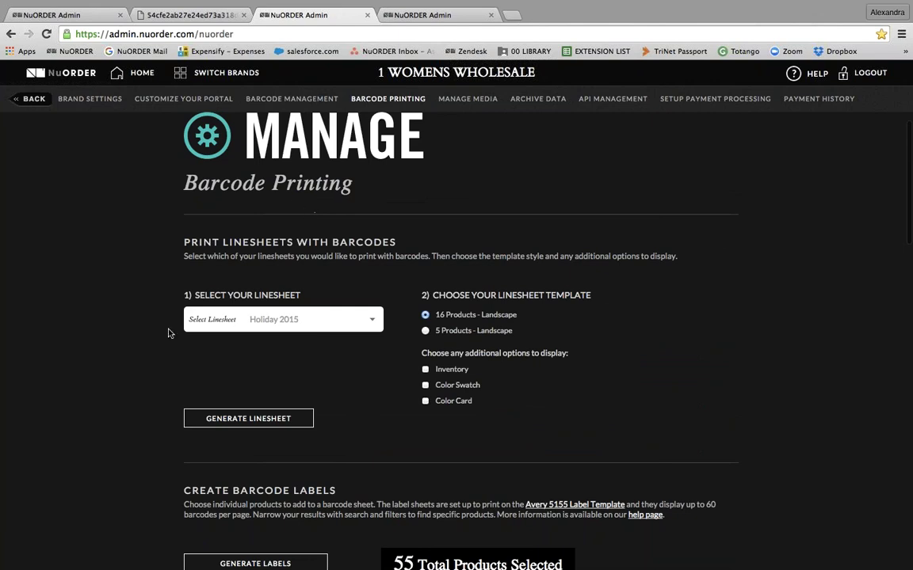
pyautogui.click(287, 325)
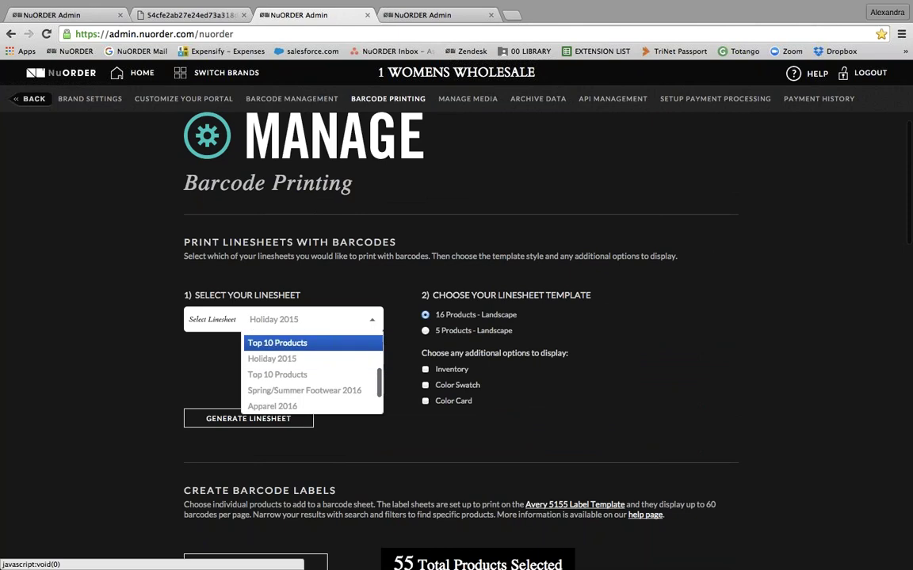
pyautogui.click(283, 360)
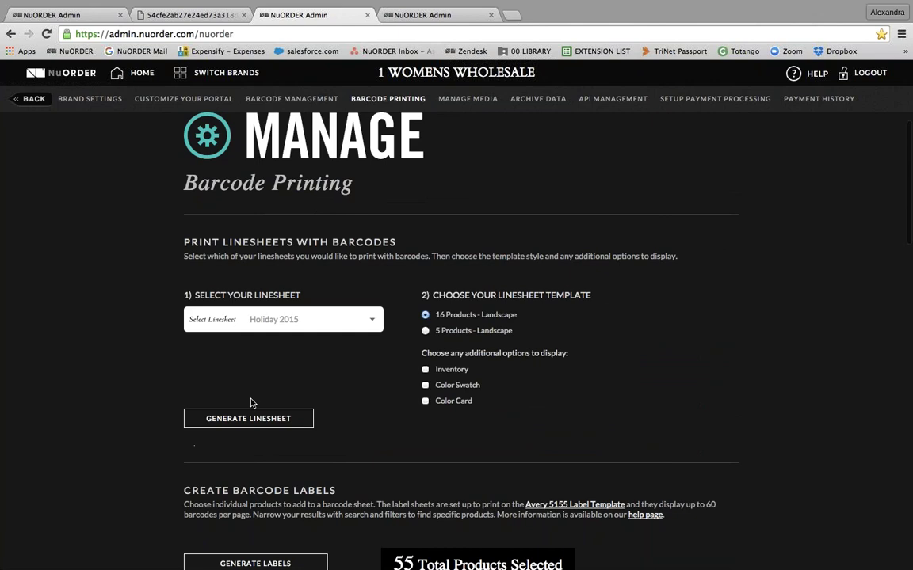
pyautogui.click(228, 418)
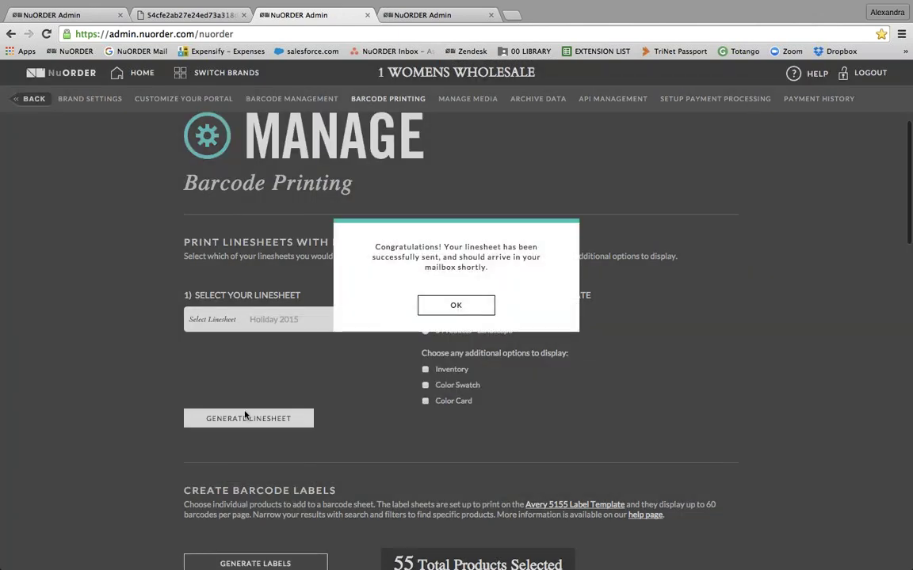
pyautogui.click(436, 304)
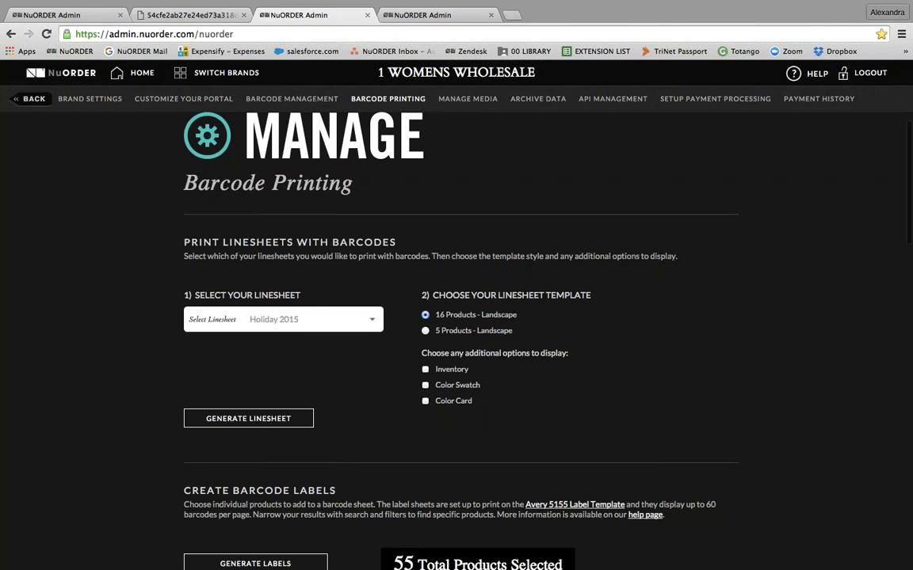
# - Examine the standard template options of the new linesheet, including the Barcode option
pyautogui.click(464, 14)
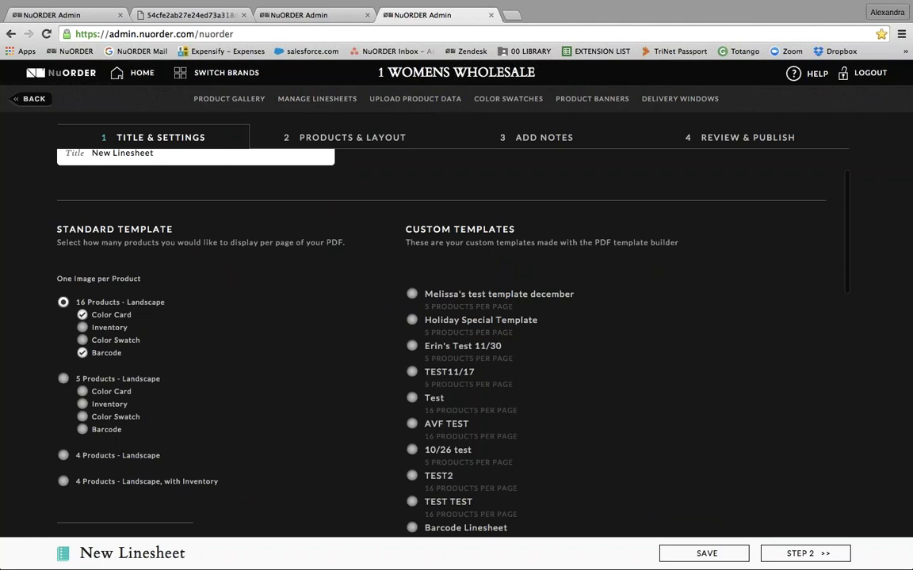
pyautogui.scroll(-1, 182, 349)
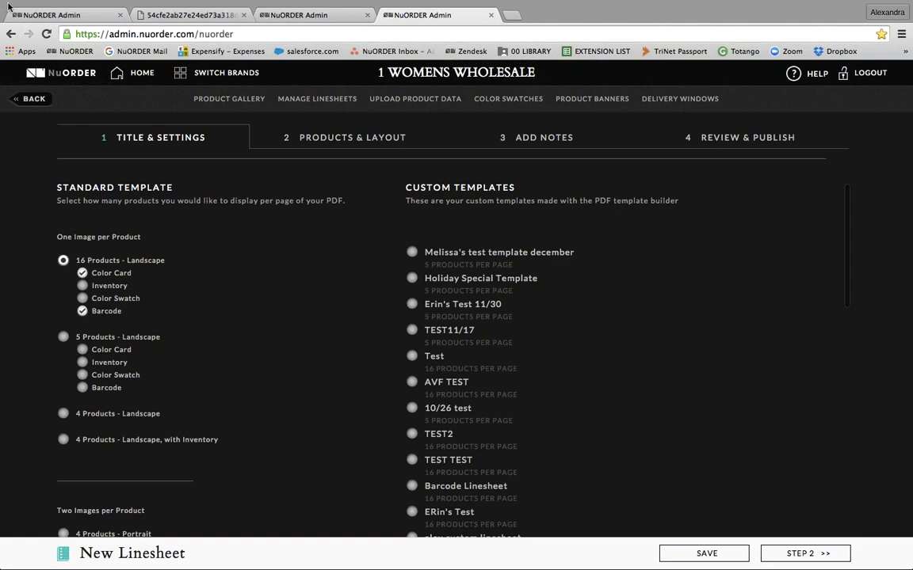
# - Switch to the mirrored iPad and check the Socket CHS scanner's connection in the Bluetooth settings
pyautogui.hotkey('ctrl', 'Left')
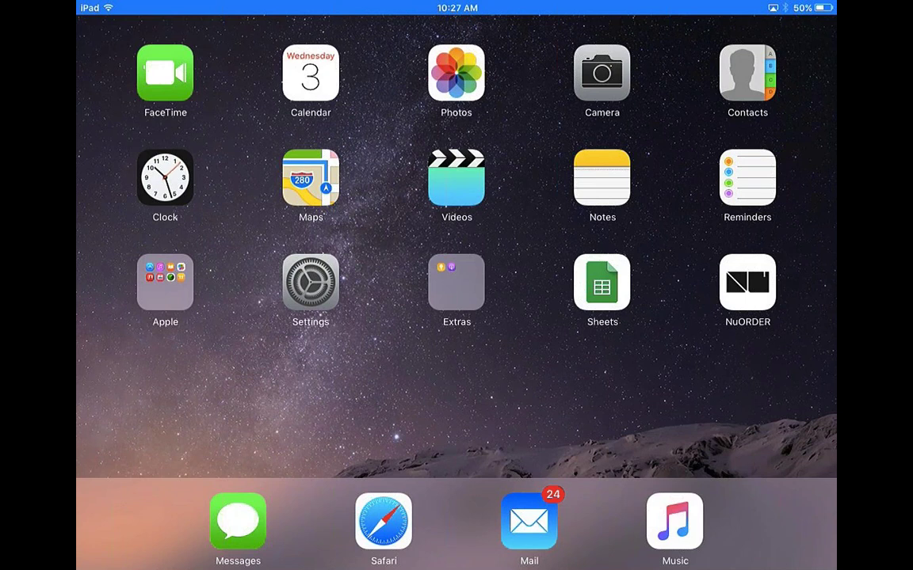
pyautogui.moveTo(675, 184)
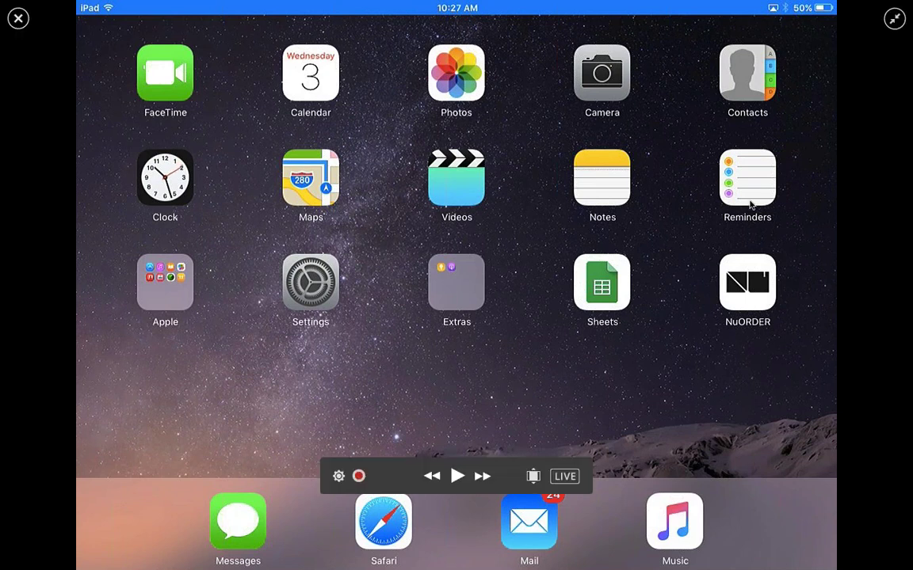
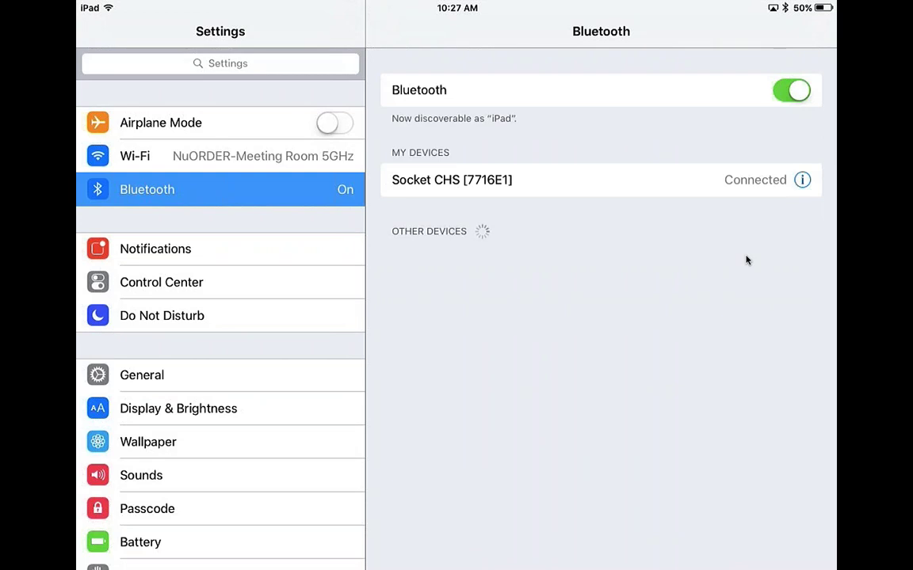
pyautogui.moveTo(810, 147)
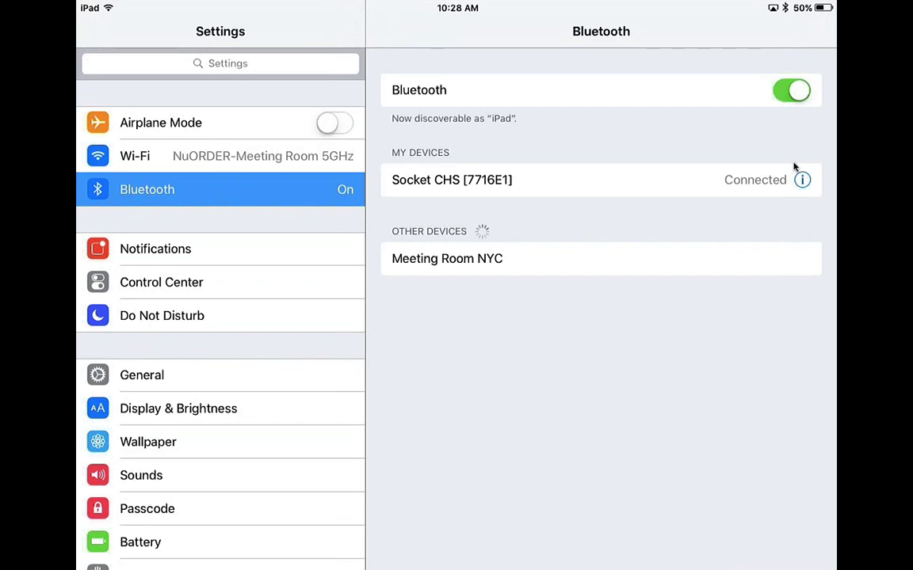
pyautogui.press('Home')
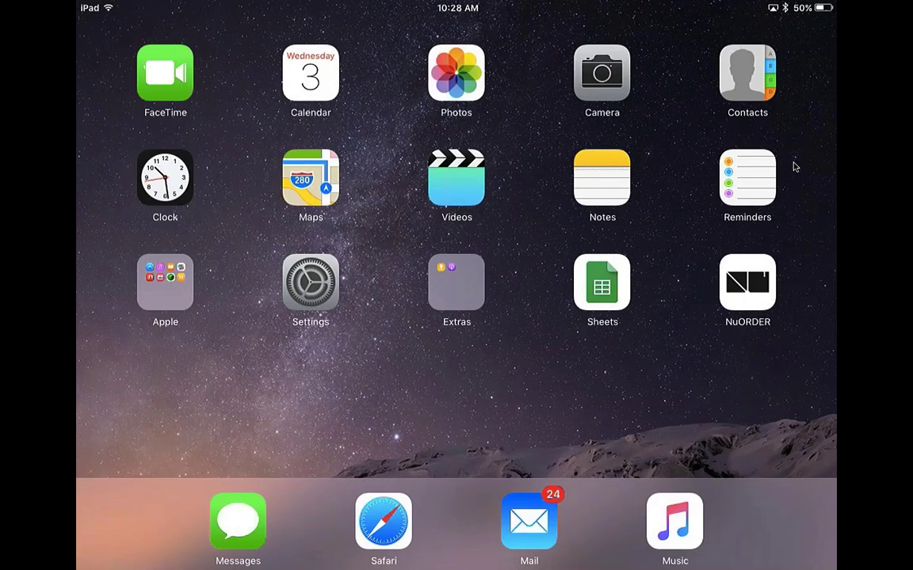
# - Open the NuORDER app on the iPad and close the recently scanned items list
pyautogui.click(747, 282)
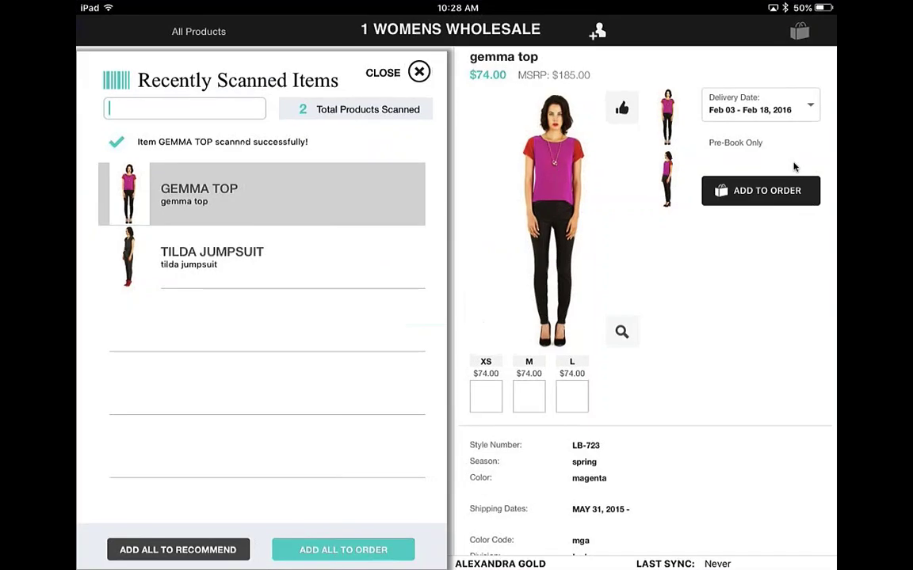
pyautogui.click(383, 72)
pyautogui.click(506, 322)
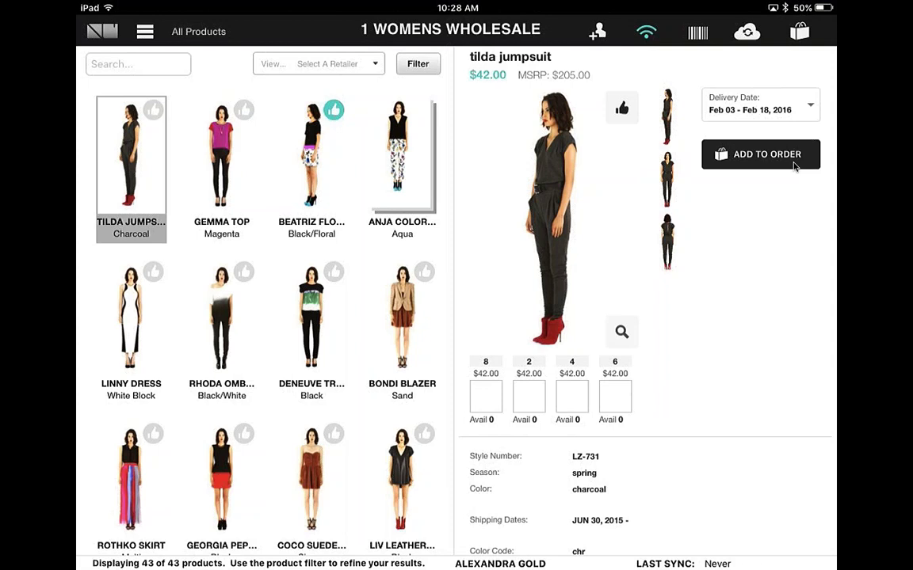
# - Open the barcode scanning list and scan the tilda jumpsuit and the gemma top into it
pyautogui.click(698, 25)
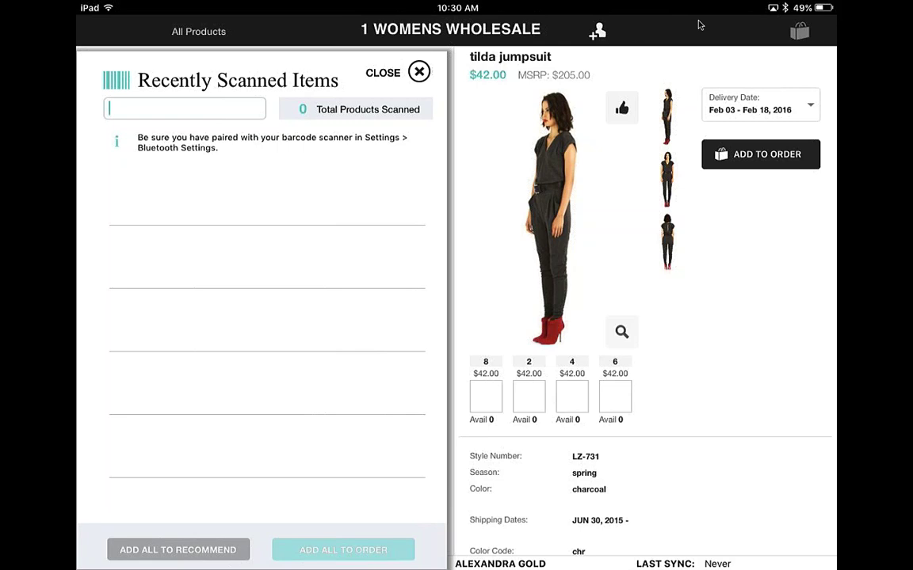
pyautogui.press('Return')
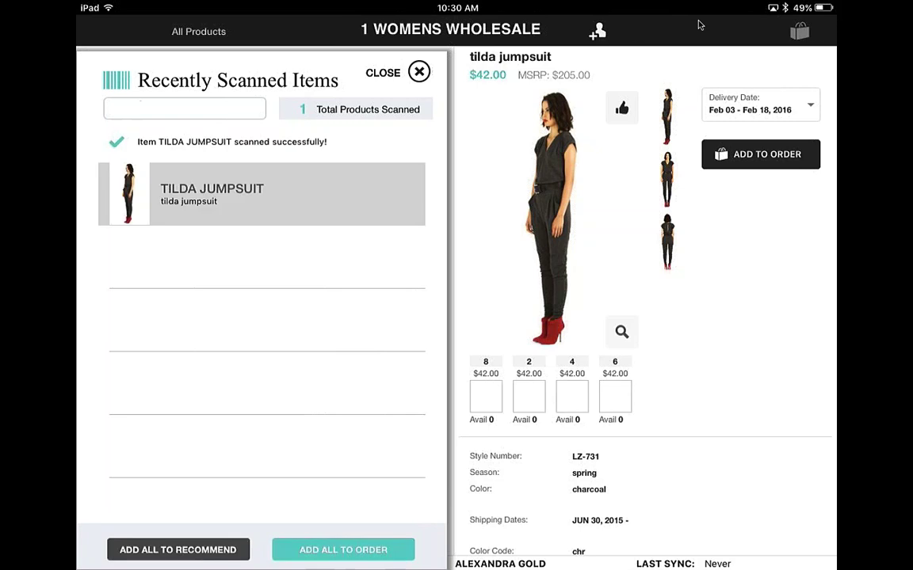
pyautogui.press('Return')
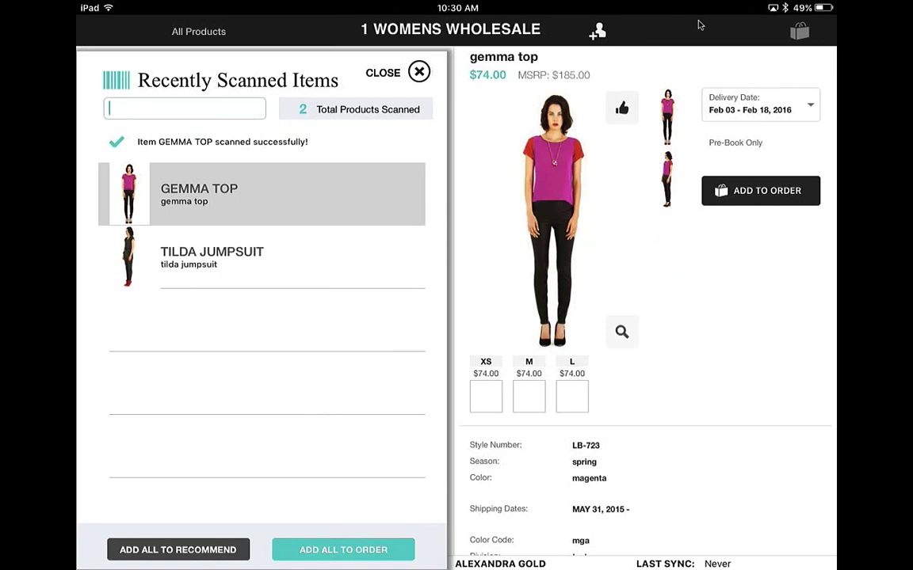
# - Forget the Socket CHS scanner in the iPad's Bluetooth settings and pair it again
pyautogui.moveTo(277, 268)
pyautogui.press('super+shift+h')
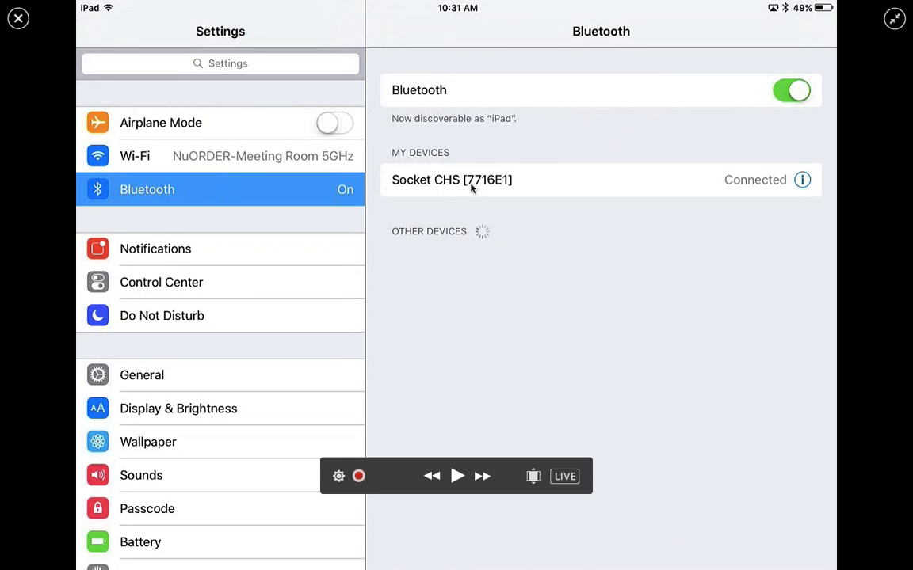
pyautogui.click(802, 180)
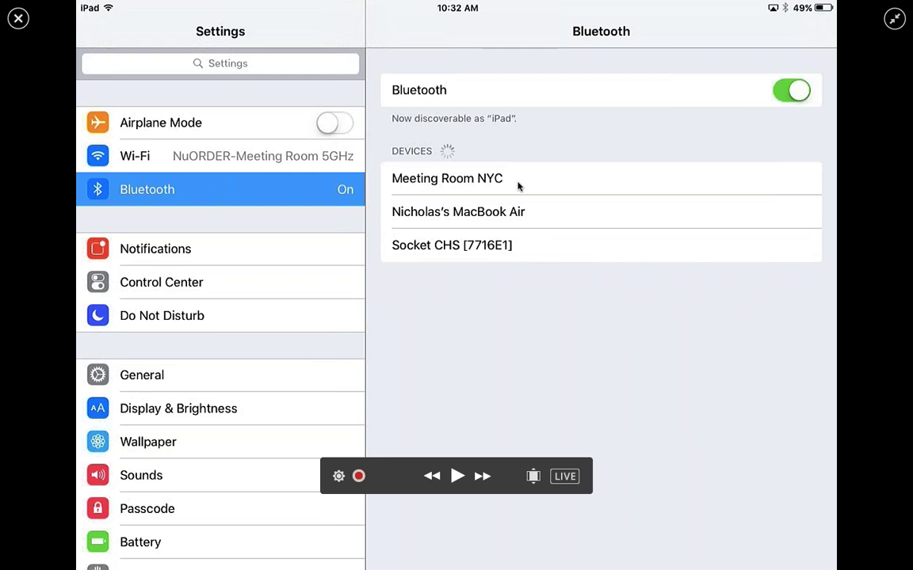
pyautogui.click(498, 249)
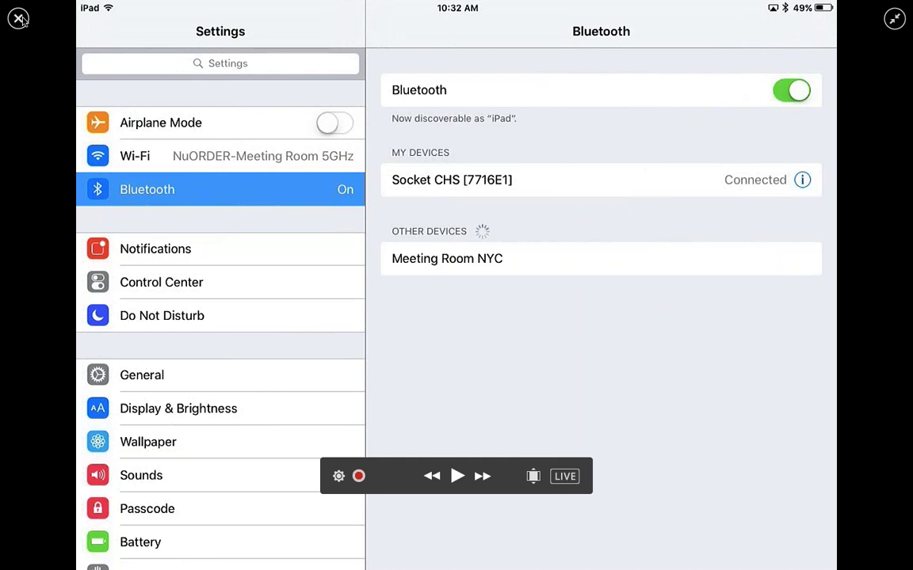
# - Close the iPad mirroring view and play the New Navigation Preview.pptx slide show in PowerPoint from the first slide
pyautogui.click(19, 19)
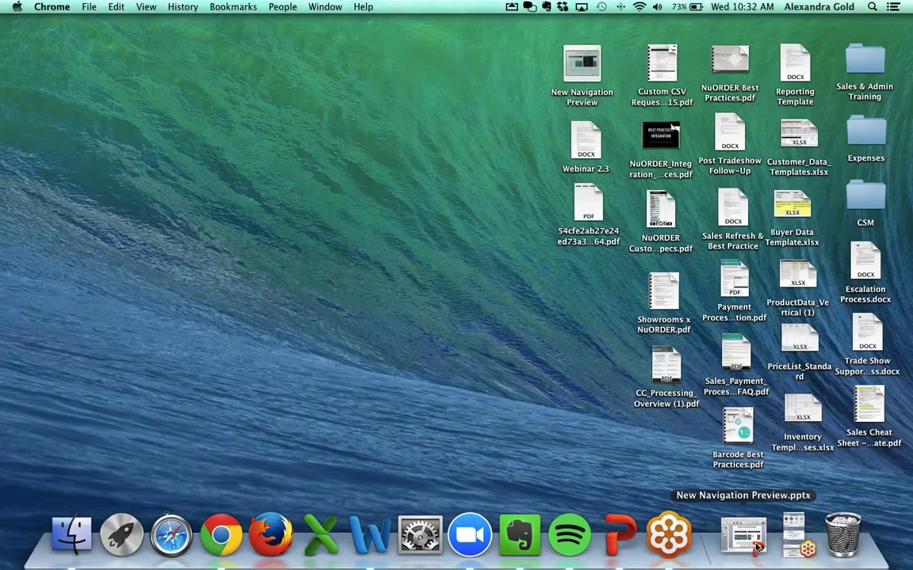
pyautogui.click(748, 545)
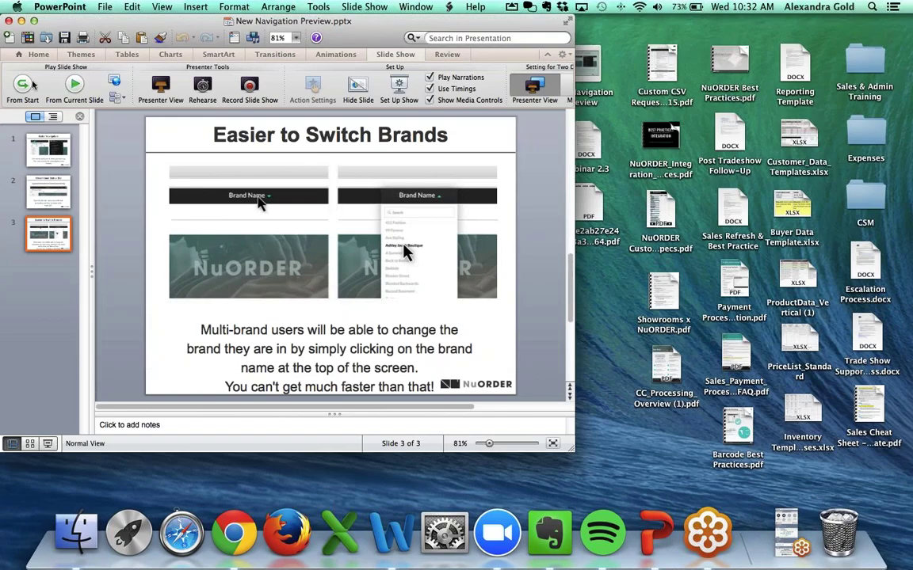
pyautogui.click(28, 86)
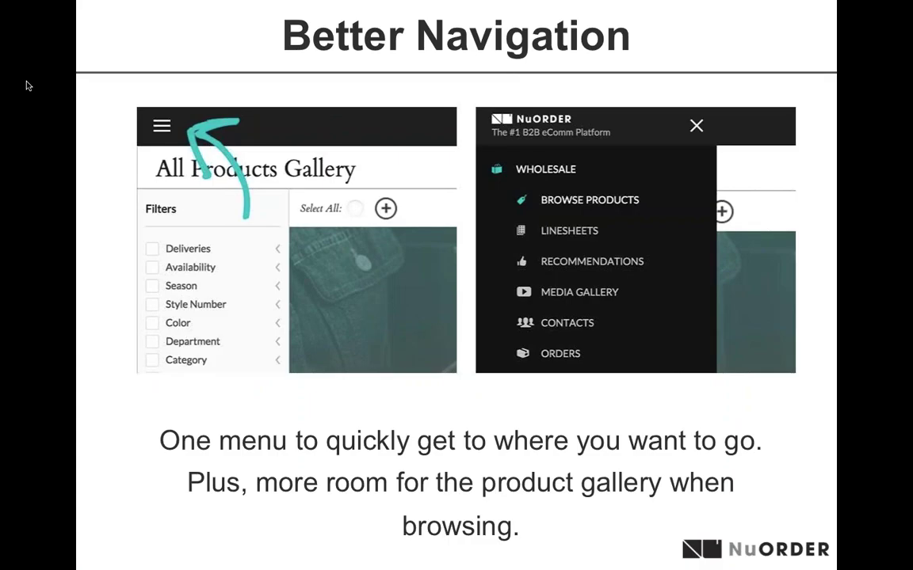